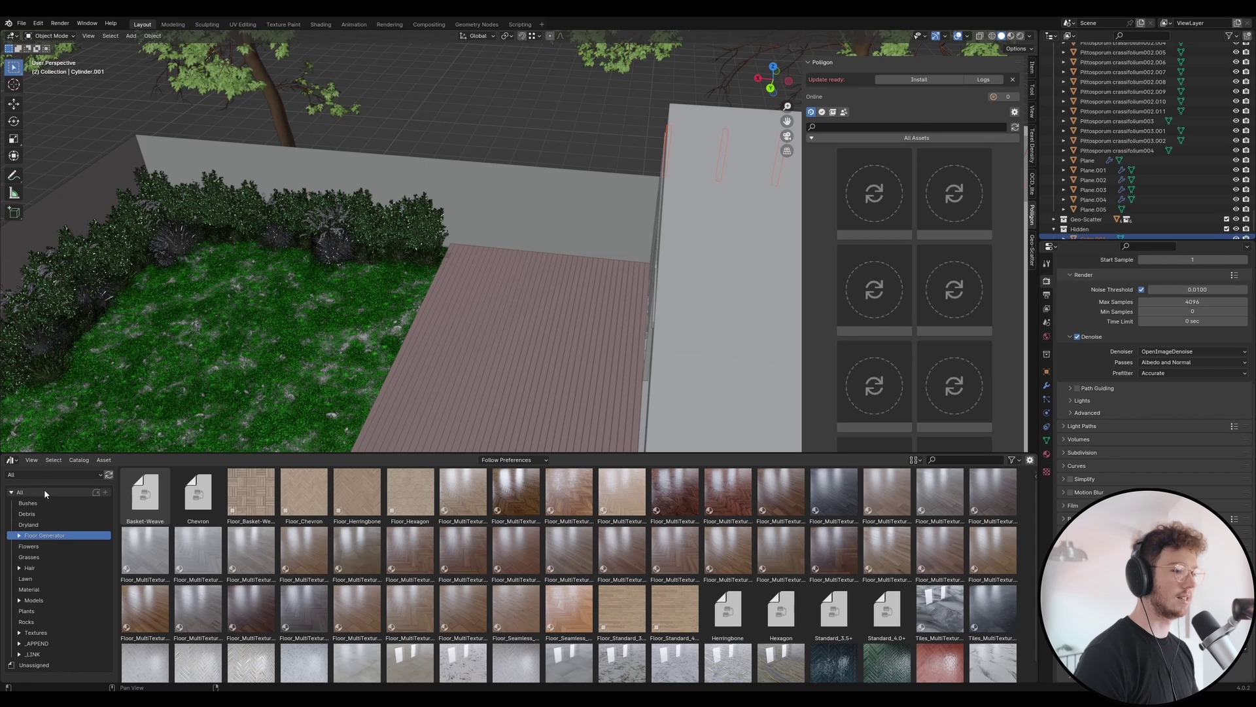
- Browse the Brick texture materials, then show the _APPEND furniture collection instead
click(69, 643)
click(19, 632)
click(59, 643)
click(20, 633)
click(39, 644)
- Scroll down through the appended furniture assets in the Asset Browser grid
scroll(398, 566, down, 5)
scroll(399, 568, down, 5)
scroll(399, 571, down, 5)
scroll(401, 573, down, 5)
scroll(402, 572, down, 5)
scroll(409, 568, down, 5)
scroll(415, 564, down, 5)
scroll(422, 559, down, 5)
scroll(425, 557, down, 2)
scroll(659, 571, down, 5)
scroll(659, 572, down, 5)
scroll(660, 571, down, 5)
scroll(659, 571, down, 5)
scroll(633, 561, down, 3)
scroll(579, 557, down, 5)
scroll(570, 549, down, 4)
- Enlarge the Asset Browser area and scroll back to the top of the furniture list
drag(647, 453, 647, 242)
scroll(567, 456, up, 2)
scroll(567, 456, up, 3)
scroll(567, 456, up, 5)
scroll(566, 451, up, 5)
scroll(569, 439, up, 5)
scroll(572, 429, up, 5)
scroll(570, 425, up, 5)
scroll(549, 416, up, 5)
scroll(530, 406, up, 5)
scroll(510, 396, up, 5)
scroll(511, 393, up, 5)
scroll(589, 406, up, 5)
scroll(687, 426, up, 5)
scroll(785, 445, up, 5)
scroll(993, 419, up, 3)
scroll(669, 527, down, 2)
scroll(671, 526, down, 1)
scroll(667, 522, down, 2)
scroll(819, 547, down, 2)
scroll(814, 541, up, 1)
scroll(653, 614, down, 2)
scroll(653, 613, down, 1)
scroll(652, 614, down, 1)
scroll(653, 609, down, 1)
scroll(653, 608, down, 1)
scroll(647, 608, down, 2)
scroll(713, 543, down, 1)
scroll(691, 537, down, 1)
scroll(692, 537, down, 1)
scroll(687, 535, down, 1)
scroll(936, 618, down, 1)
scroll(916, 608, down, 1)
scroll(897, 593, down, 1)
scroll(897, 593, down, 2)
scroll(726, 540, down, 1)
scroll(716, 527, down, 1)
scroll(739, 510, down, 2)
scroll(782, 491, down, 1)
scroll(782, 488, down, 1)
scroll(774, 479, down, 1)
scroll(772, 477, down, 1)
scroll(772, 476, down, 1)
scroll(771, 474, down, 1)
scroll(769, 473, down, 1)
scroll(769, 472, down, 2)
scroll(769, 473, down, 2)
scroll(767, 471, down, 1)
scroll(768, 472, down, 1)
scroll(767, 471, down, 1)
scroll(767, 472, down, 1)
scroll(767, 472, down, 2)
scroll(767, 471, down, 1)
scroll(767, 471, down, 1)
scroll(406, 609, down, 1)
drag(159, 608, 555, 209)
drag(534, 212, 529, 225)
scroll(523, 221, up, 3)
scroll(543, 196, up, 2)
scroll(560, 180, up, 1)
key(Delete)
- Place the Globewest Haven Sofa2 asset onto the deck
scroll(557, 176, down, 2)
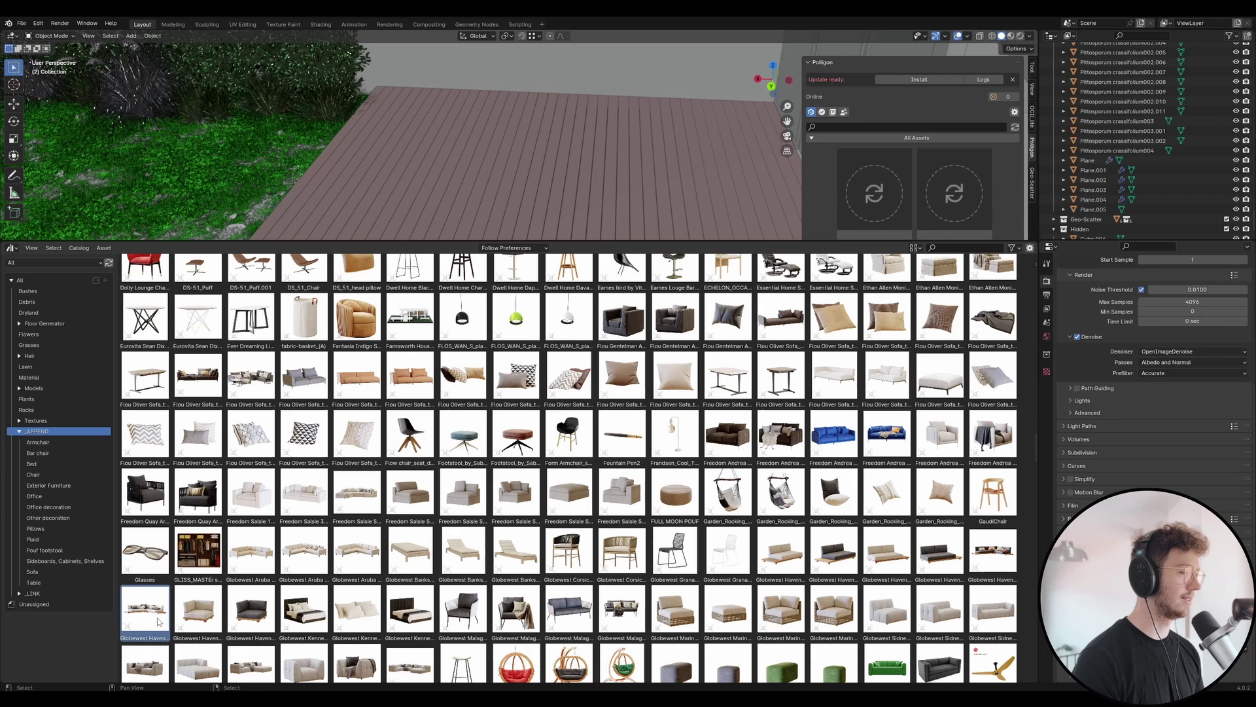
mouse_move(133, 622)
mouse_down()
mouse_move(601, 185)
mouse_move(588, 185)
mouse_up()
scroll(589, 170, down, 5)
scroll(592, 161, up, 4)
mouse_move(592, 161)
middle_down()
mouse_move(603, 185)
mouse_move(496, 114)
middle_up()
- Rotate the sofa around Z and shift it along X into position
key(r)
key(z)
click(391, 74)
key(g)
key(x)
click(545, 116)
mouse_move(545, 117)
middle_down()
mouse_move(674, 117)
mouse_move(540, 117)
middle_up()
- Slide the sofa along Y, then view the camera shot in rendered shading
key(g)
key(y)
click(548, 106)
key(KP_0)
drag(712, 242, 711, 401)
key(z)
click(945, 36)
- Replace the rough sofa rotation with an exact 90° turn around Z
key(r)
key(z)
click(412, 251)
key(ctrl+z)
key(r)
key(z)
text(90)
key(Return)
- Move the sofa along Y into its spot and hide the viewport overlays
key(g)
key(x)
key(y)
click(531, 282)
click(947, 37)
scroll(265, 574, down, 3)
scroll(264, 574, up, 5)
scroll(272, 566, up, 5)
scroll(278, 558, up, 3)
scroll(286, 556, down, 2)
scroll(563, 504, down, 2)
scroll(563, 503, down, 2)
scroll(458, 517, down, 1)
scroll(392, 530, down, 1)
- In Solid shading, drop the Globewest Marina Square Ottoman Cushion onto the deck
click(946, 36)
click(989, 36)
middle_drag(508, 247, 476, 306)
drag(728, 583, 340, 265)
mouse_move(341, 265)
middle_down()
mouse_move(305, 239)
mouse_move(400, 274)
mouse_move(483, 202)
middle_up()
scroll(305, 239, up, 5)
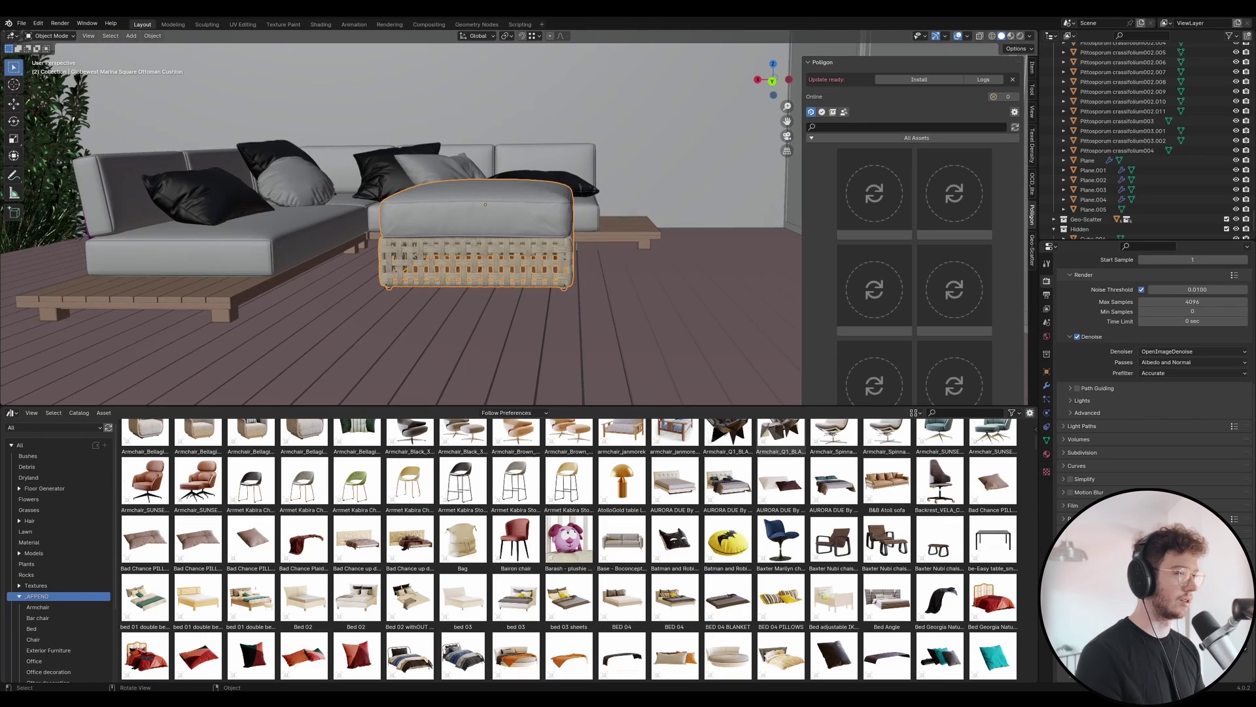
- Flatten the ottoman by scaling along Z and lower it vertically
key(s)
key(z)
click(505, 189)
key(g)
key(z)
click(344, 245)
- Fine-tune the ottoman's height along Z so it rests on the deck
middle_drag(344, 245, 267, 228)
key(g)
key(z)
click(267, 228)
key(g)
key(z)
click(462, 231)
mouse_move(461, 231)
middle_down()
mouse_move(347, 290)
mouse_move(520, 276)
mouse_move(417, 185)
middle_up()
scroll(347, 290, down, 4)
scroll(347, 291, down, 3)
scroll(521, 276, up, 3)
scroll(521, 277, down, 3)
- Save the Urban Cabin file, view the camera shot in Rendered shading, and save again
key(KP_0)
key(ctrl+s)
click(1019, 36)
scroll(443, 264, down, 1)
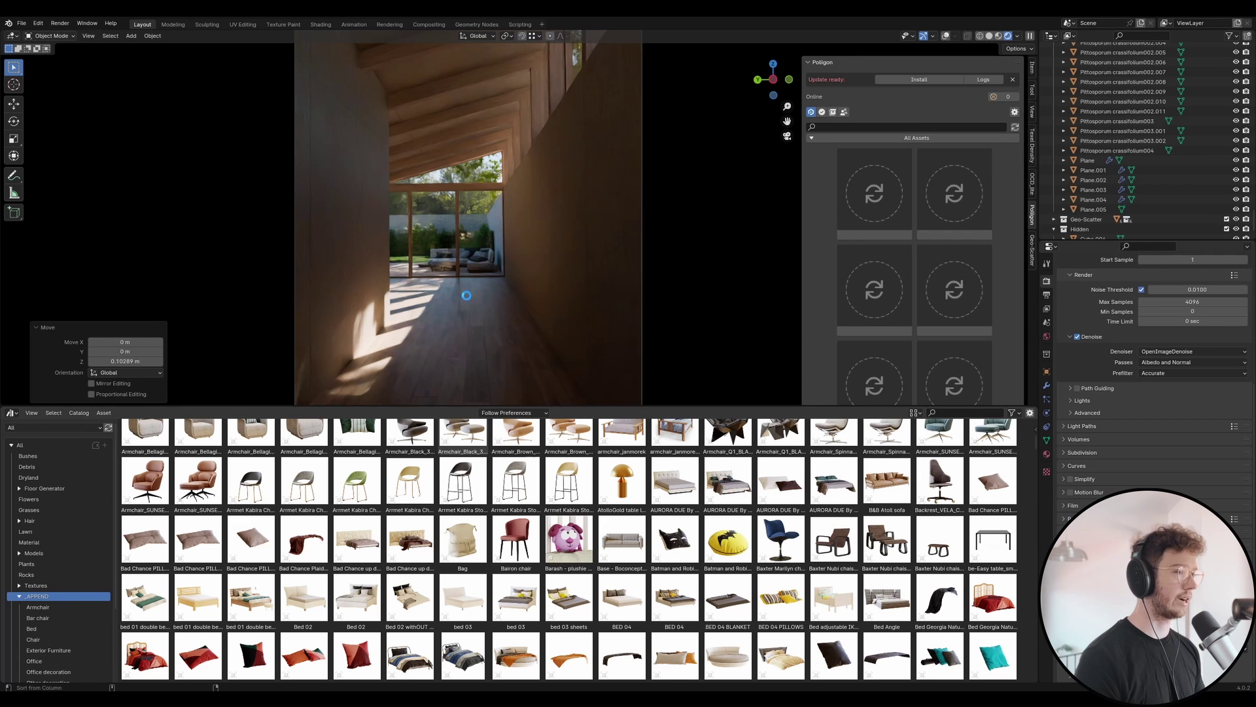
key(ctrl+s)
scroll(406, 596, up, 5)
scroll(318, 571, up, 5)
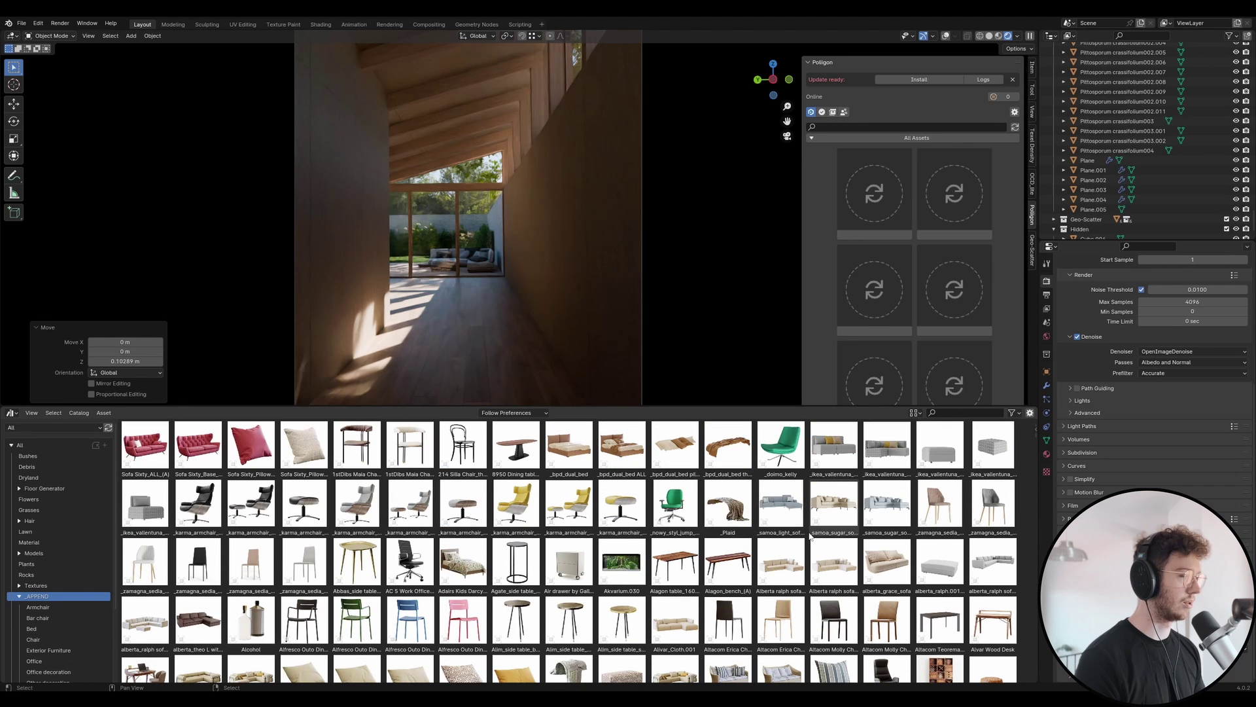
scroll(906, 582, down, 2)
scroll(902, 577, down, 5)
scroll(616, 546, down, 5)
scroll(617, 546, down, 5)
scroll(630, 544, down, 5)
scroll(630, 545, down, 3)
scroll(635, 545, down, 3)
scroll(755, 593, down, 3)
drag(414, 529, 472, 293)
drag(527, 304, 528, 304)
key(ctrl+s)
click(486, 277)
key(r)
key(z)
drag(357, 311, 424, 402)
click(424, 402)
click(946, 35)
click(946, 36)
key(Delete)
scroll(589, 520, down, 1)
- Place the Sofa Baxter Sorento asset in the room and position it along Y
scroll(586, 518, down, 1)
scroll(585, 517, down, 1)
scroll(582, 516, down, 1)
scroll(582, 514, down, 1)
scroll(582, 514, down, 1)
scroll(582, 514, down, 1)
scroll(581, 514, down, 1)
scroll(582, 515, down, 3)
scroll(581, 514, down, 3)
scroll(582, 514, down, 3)
drag(887, 559, 375, 275)
click(411, 273)
- Save the file and shift the sofa slightly along X
key(ctrl+s)
key(g)
key(x)
click(394, 287)
- Nudge the sofa slightly along X and view the rendered room with overlays hidden
scroll(415, 269, up, 3)
scroll(426, 265, up, 3)
click(946, 36)
click(946, 36)
key(g)
key(x)
click(532, 128)
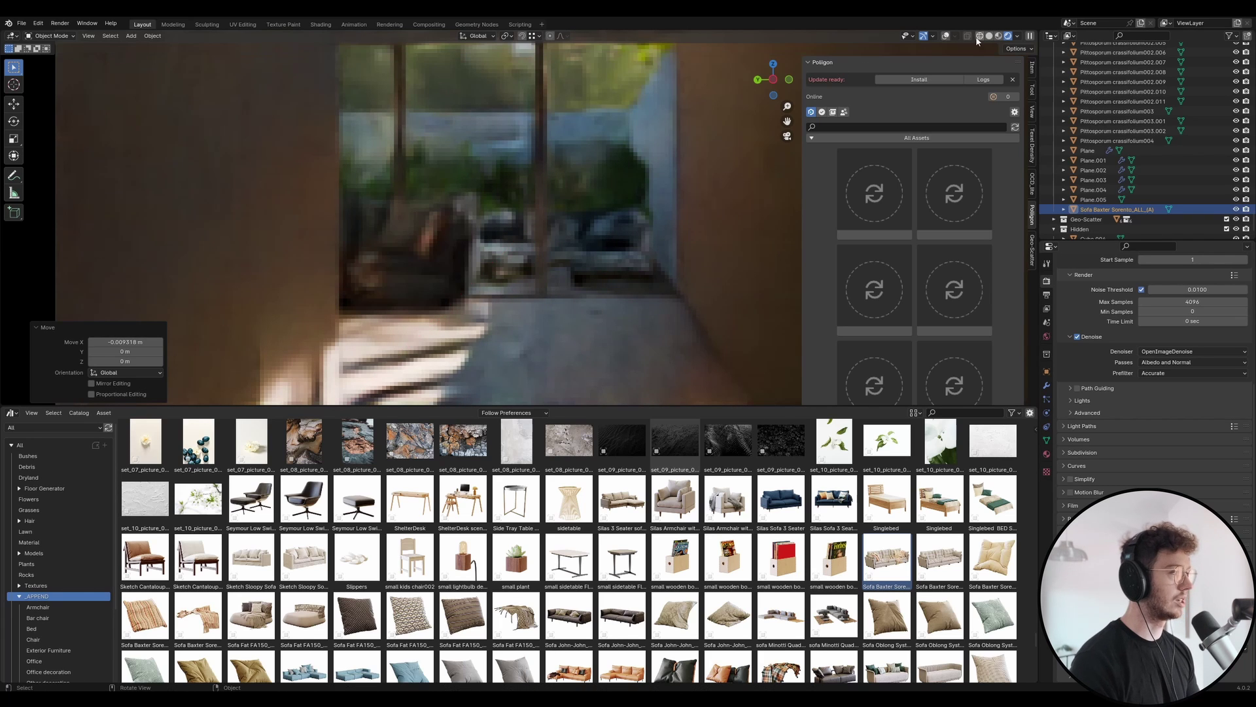
click(946, 37)
click(946, 37)
- Turn viewport overlays back on and delete the selected sofa
click(946, 37)
key(Delete)
scroll(603, 496, down, 2)
scroll(638, 507, down, 2)
scroll(720, 536, down, 2)
- Scroll through the furniture assets looking for a replacement sofa
scroll(465, 596, down, 2)
scroll(930, 559, down, 2)
scroll(563, 462, down, 3)
scroll(564, 462, down, 1)
scroll(874, 539, down, 1)
scroll(694, 540, down, 2)
scroll(682, 538, down, 1)
scroll(672, 529, down, 1)
scroll(672, 529, down, 1)
scroll(672, 529, down, 1)
scroll(672, 529, down, 1)
- Drop the Lema Mustique sofa into the room, shift it about 0.32 m along Y, and save
drag(901, 492, 432, 333)
drag(432, 332, 433, 326)
key(r)
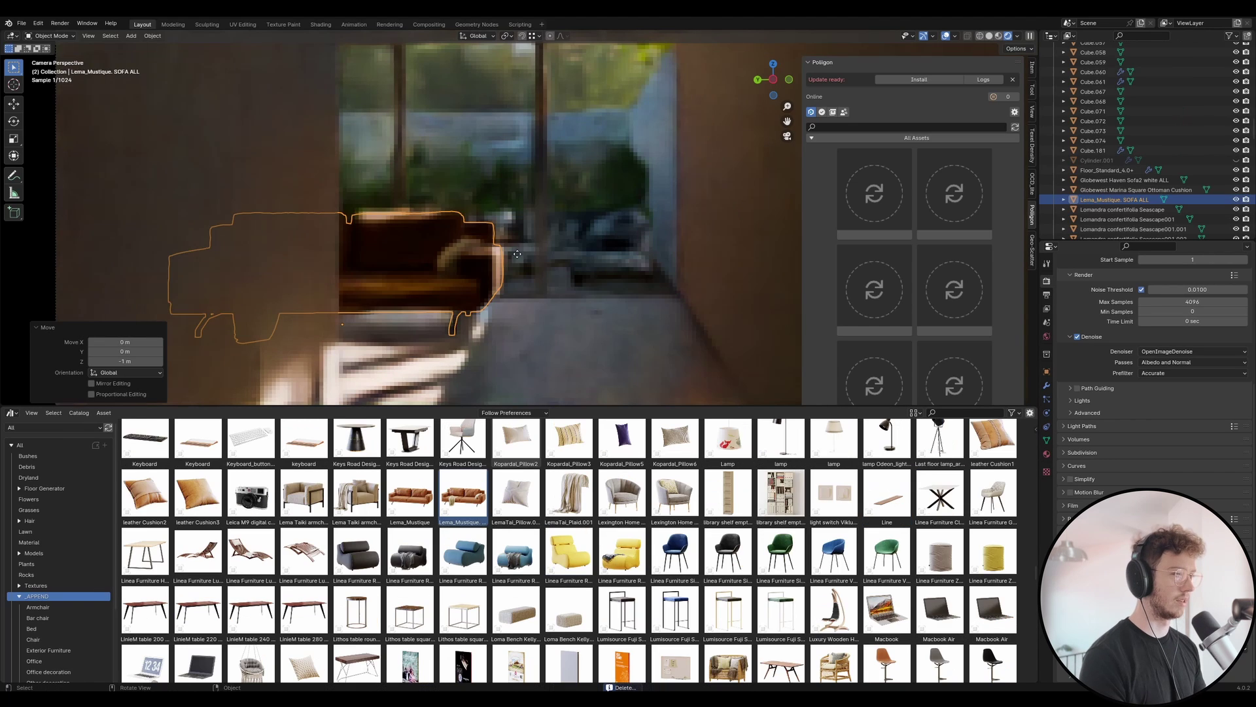
key(g)
key(y)
click(476, 256)
key(Home)
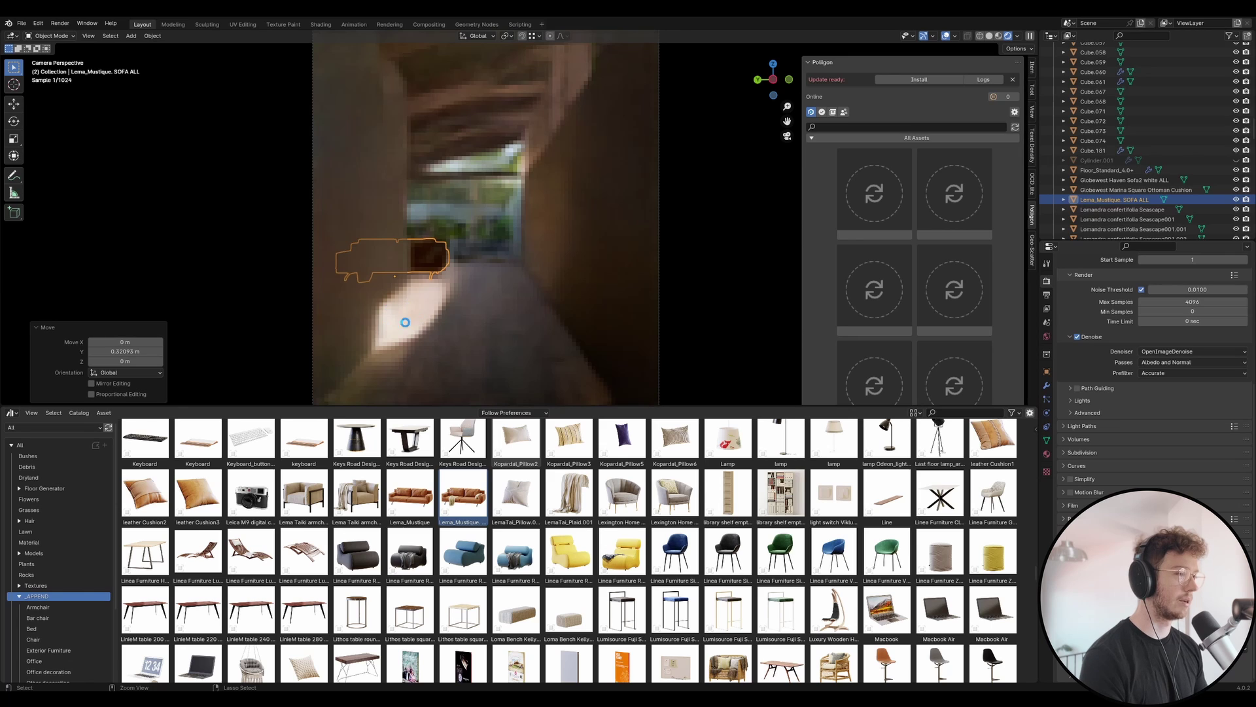
key(ctrl+s)
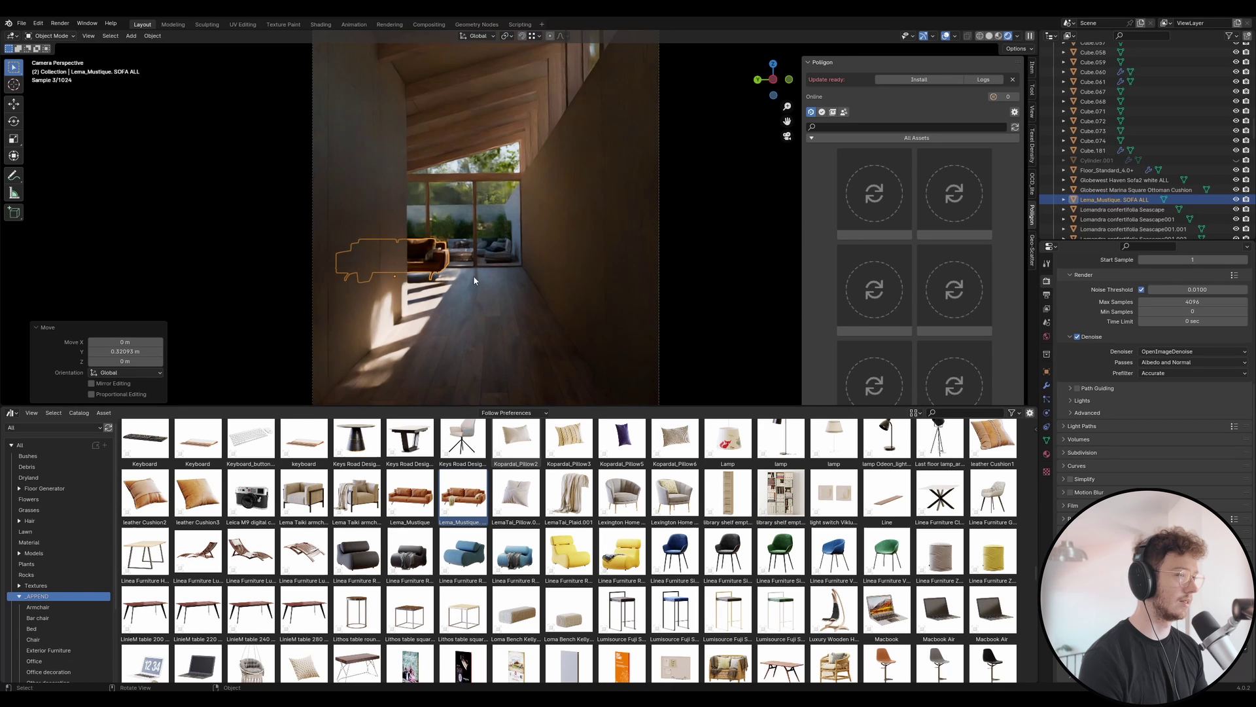
- Turn off the viewport overlays and browse the Poliigon wood veneer materials
click(945, 36)
scroll(537, 524, down, 15)
scroll(458, 556, down, 5)
scroll(563, 599, up, 3)
scroll(576, 607, up, 3)
scroll(576, 607, up, 5)
scroll(562, 597, up, 3)
- Show the My Assets collection in the Poliigon library panel
scroll(543, 583, up, 5)
scroll(528, 569, up, 3)
scroll(527, 569, up, 2)
click(832, 112)
click(823, 112)
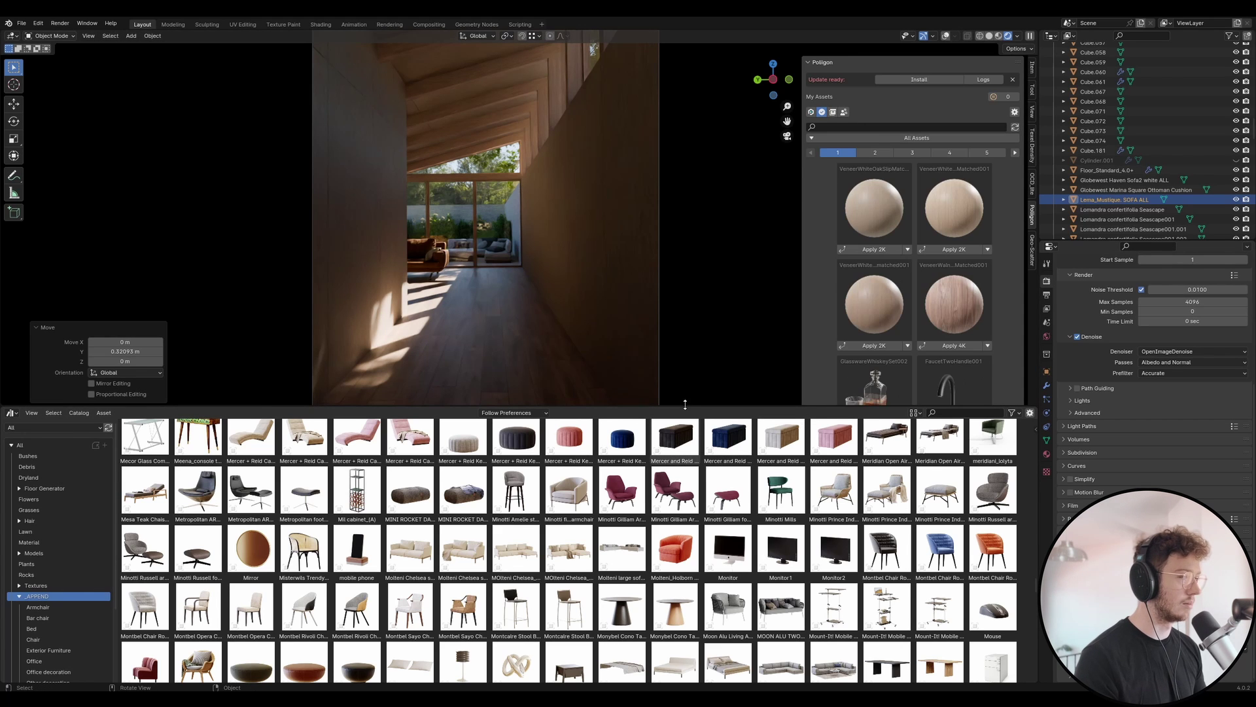
- Enlarge the 3D view and page the library to page 3 with the plant assets
drag(683, 407, 748, 625)
drag(734, 545, 735, 604)
scroll(885, 356, down, 4)
scroll(886, 359, down, 1)
click(877, 543)
click(915, 541)
scroll(915, 202, up, 1)
- Roughly place the new potted plant, with overlays back on, sliding it along X
key(g)
click(518, 341)
click(947, 38)
key(g)
key(z)
key(y)
key(x)
click(465, 282)
- Switch to solid shading and orbit out of the camera to see the plant and couch
key(z)
key(KP_Decimal)
middle_drag(491, 289, 656, 308)
scroll(647, 393, down, 5)
scroll(612, 256, down, 3)
scroll(611, 257, down, 5)
scroll(611, 257, down, 3)
mouse_move(611, 257)
middle_down()
mouse_move(484, 287)
mouse_move(583, 273)
mouse_move(541, 296)
mouse_move(540, 281)
mouse_move(613, 362)
middle_up()
- Lower the plant onto the floor and scale it up
key(g)
key(z)
click(612, 381)
key(s)
click(675, 298)
middle_drag(674, 298, 612, 308)
- Slide the plant along X to sit beside the couch against the back wall
key(g)
key(y)
key(x)
click(331, 291)
mouse_move(331, 291)
middle_down()
mouse_move(361, 296)
mouse_move(325, 308)
mouse_move(430, 338)
mouse_move(430, 320)
middle_up()
- In a top-down wireframe view, nudge the couch slightly along the Y axis
alt+middle_drag(507, 242, 636, 175)
click(992, 36)
scroll(459, 237, up, 4)
shift+middle_drag(504, 246, 613, 450)
click(532, 266)
click(555, 442)
key(g)
key(y)
click(579, 430)
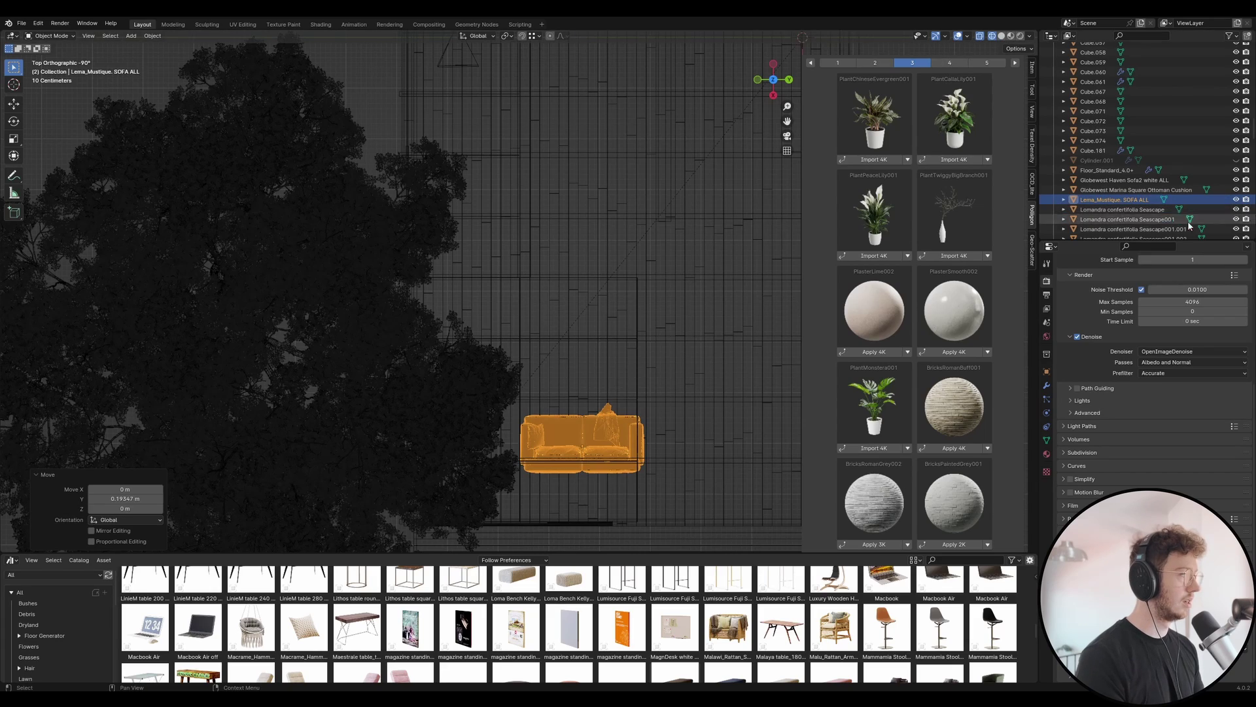
- Select the monstera plant and review its spot beside the couch from above
click(449, 371)
mouse_move(449, 372)
middle_down()
mouse_move(425, 301)
mouse_move(508, 389)
middle_up()
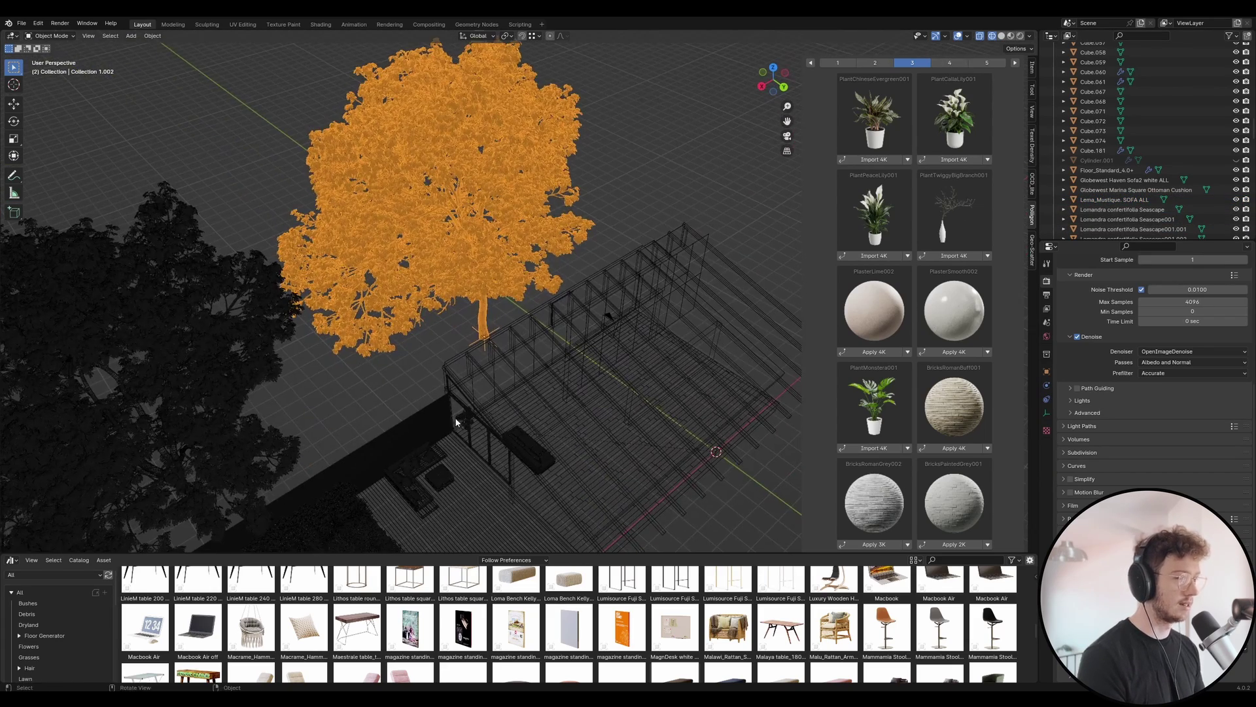
click(460, 420)
alt+middle_drag(585, 432, 556, 403)
scroll(433, 347, up, 8)
shift+middle_drag(265, 388, 478, 221)
scroll(425, 202, down, 3)
- Enlarge the asset browser and search the library for 'rug'
drag(621, 553, 621, 389)
scroll(617, 514, up, 3)
scroll(617, 511, up, 5)
text(rug)
key(Return)
- Page through the rug results and return to the first page
scroll(955, 281, down, 5)
click(950, 376)
click(985, 377)
click(954, 378)
scroll(973, 215, up, 3)
click(987, 152)
click(912, 152)
click(877, 153)
- Orbit to a perspective view of the building in solid shading
middle_drag(568, 230, 652, 168)
click(1002, 36)
middle_drag(673, 219, 635, 231)
- Return to the camera view and save Urban Cabin.blend
key(KP_0)
key(ctrl+s)
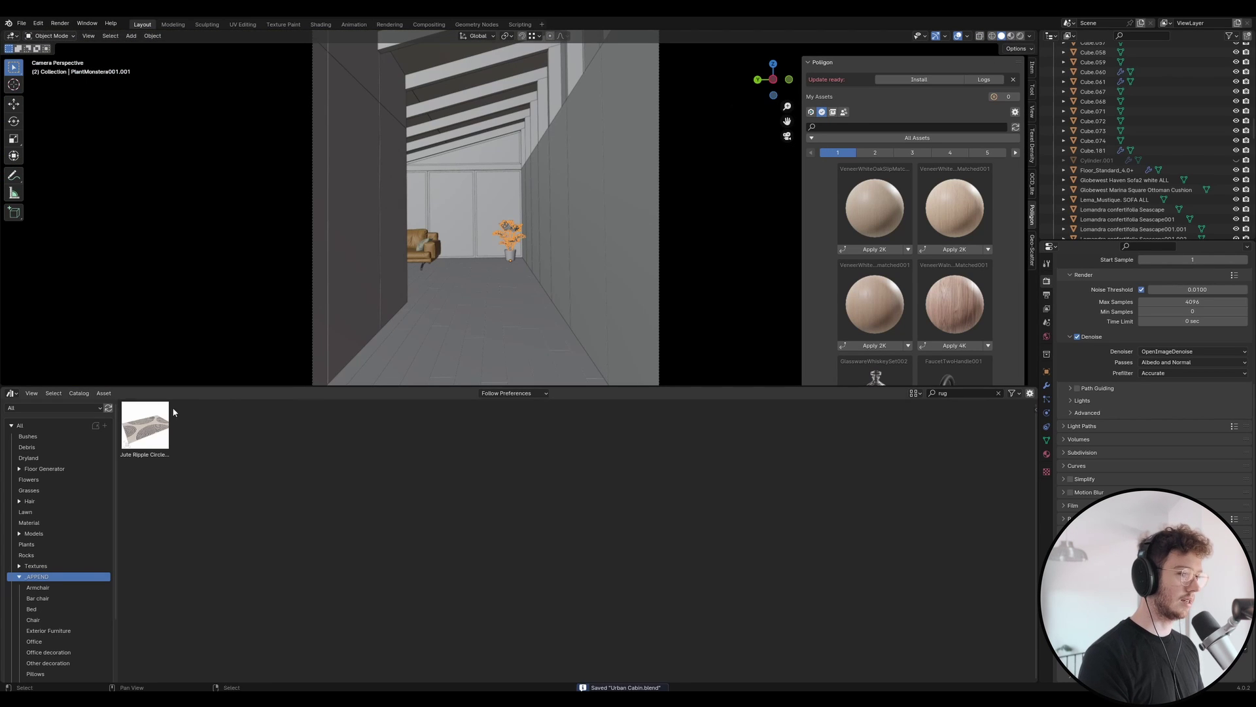